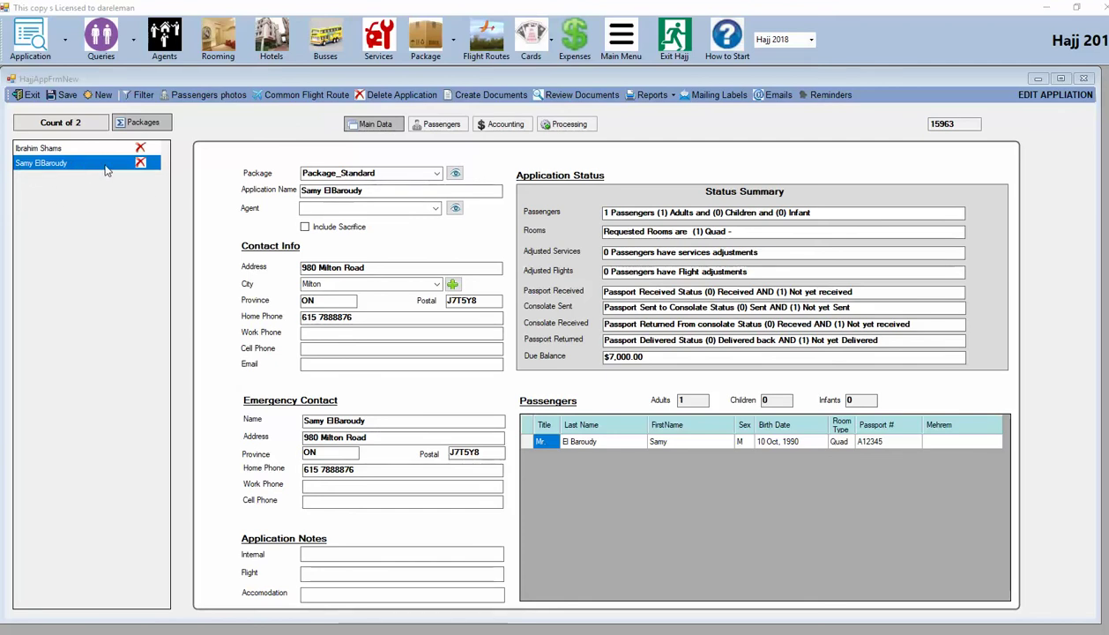
Step: Start a new passenger in the selected application and fill the form by importing the fourth passport record in the reader list
{"action": "left_click", "coordinate": [440, 124]}
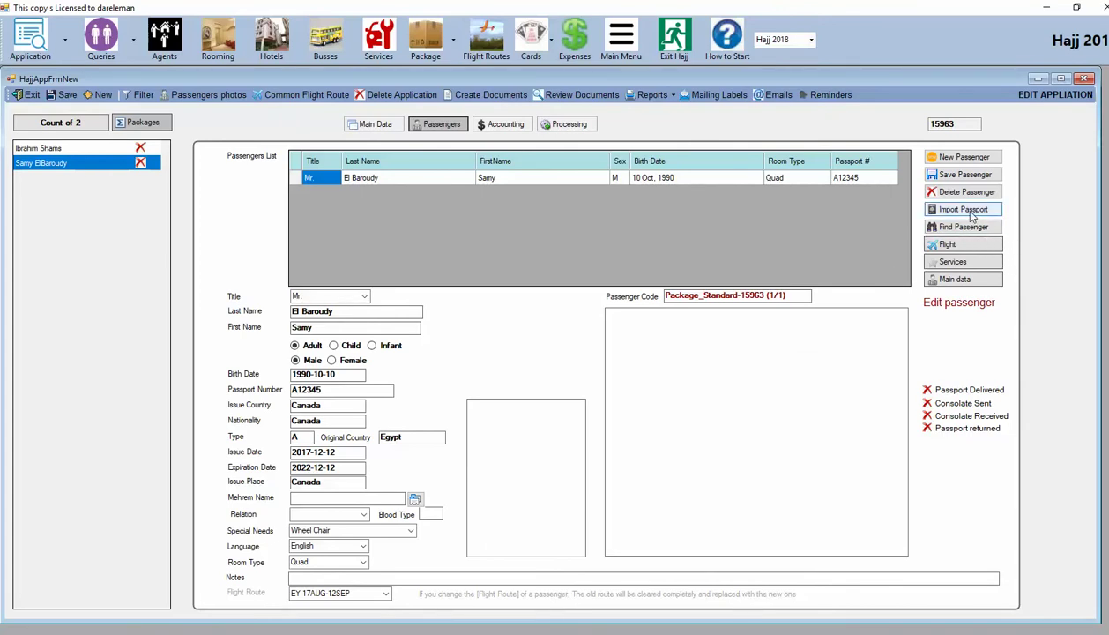
{"action": "left_click", "coordinate": [962, 159]}
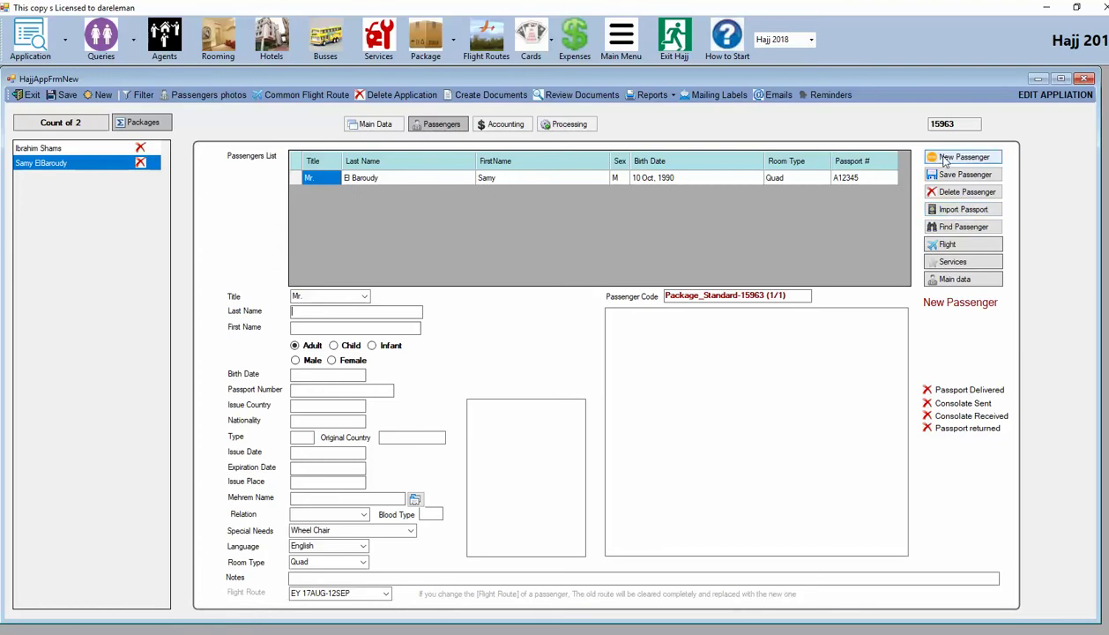
{"action": "left_click", "coordinate": [958, 211]}
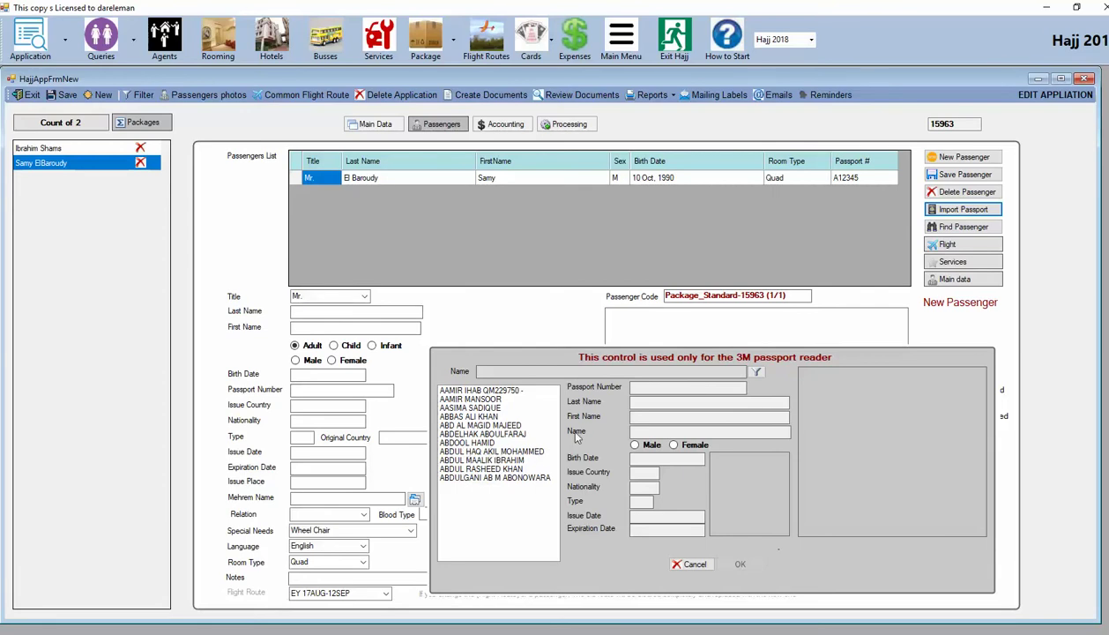
{"action": "left_click", "coordinate": [474, 418]}
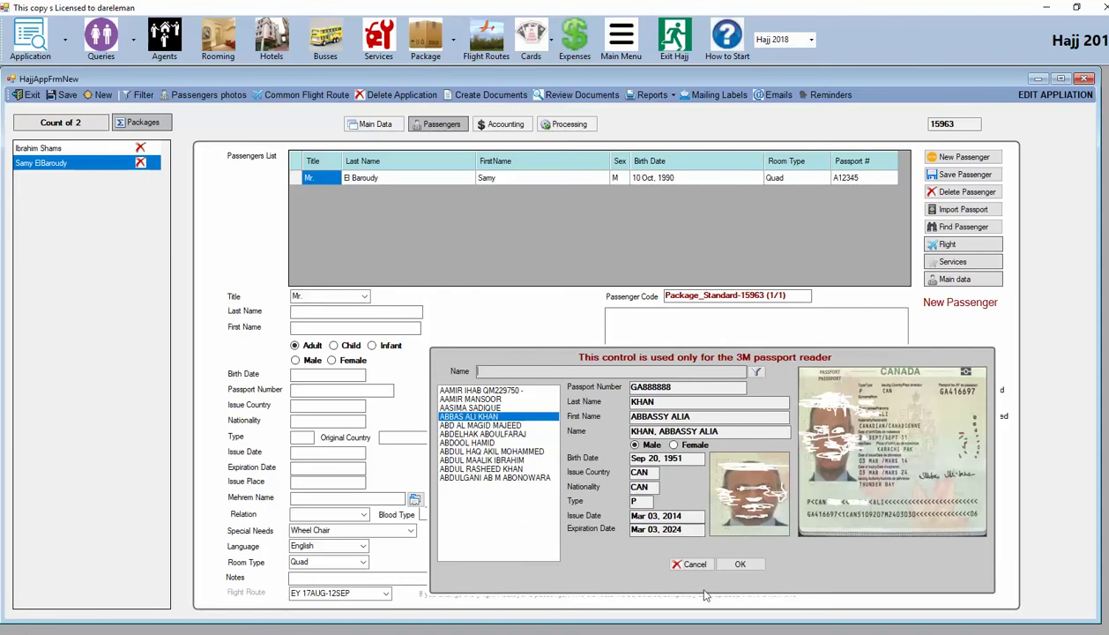
{"action": "left_click", "coordinate": [740, 564]}
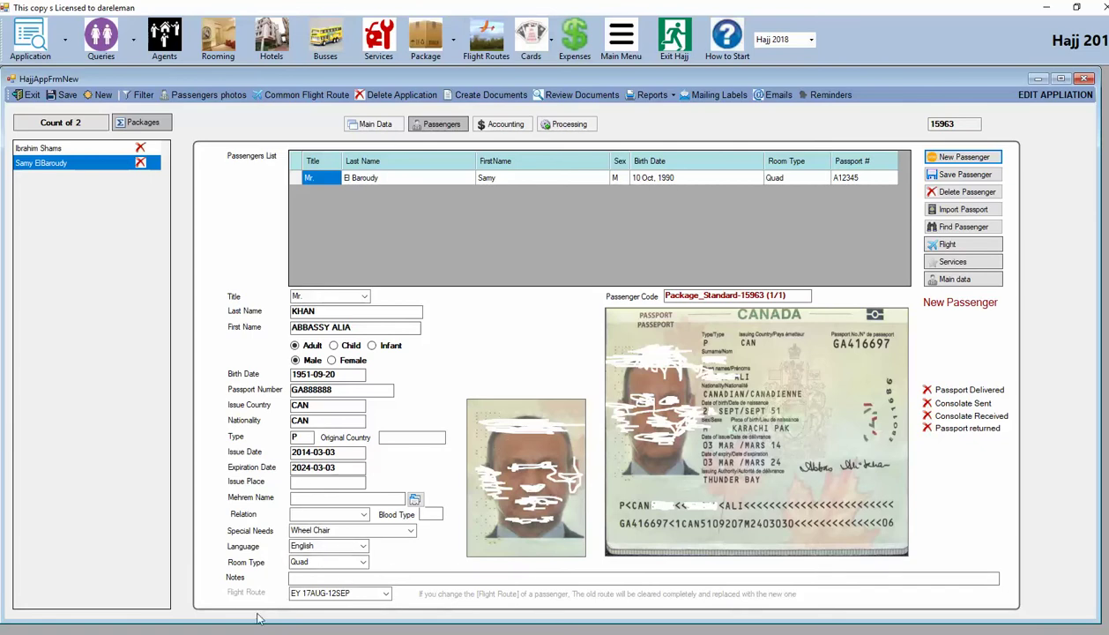
Step: Assign the flight route EY 17AUG-12SEP to the new passenger and save the passenger
{"action": "left_click", "coordinate": [386, 594]}
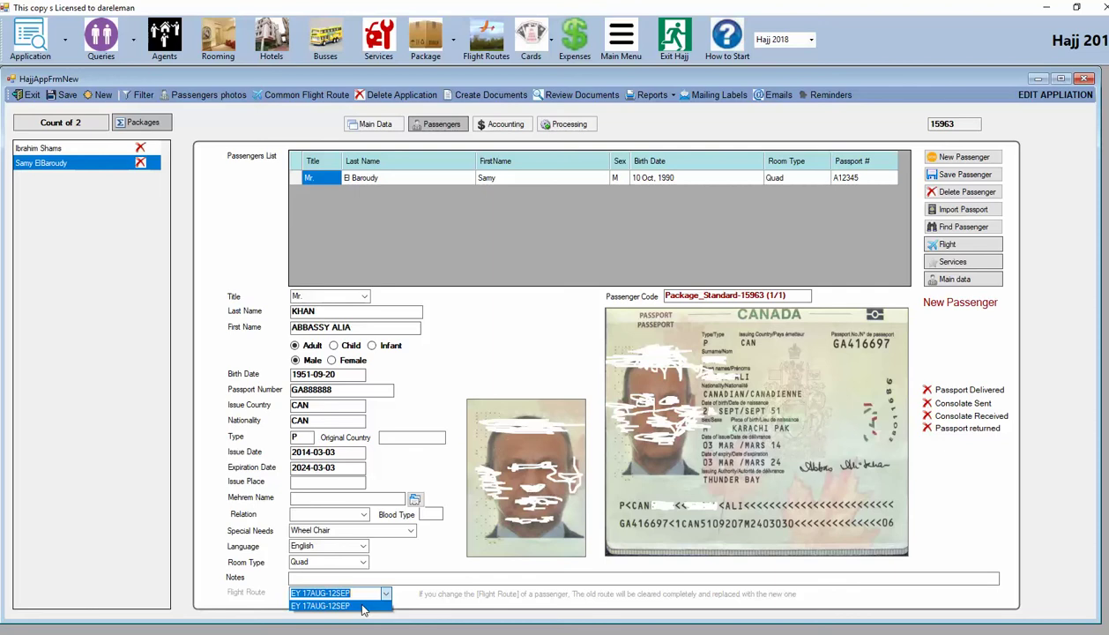
{"action": "left_click", "coordinate": [362, 607]}
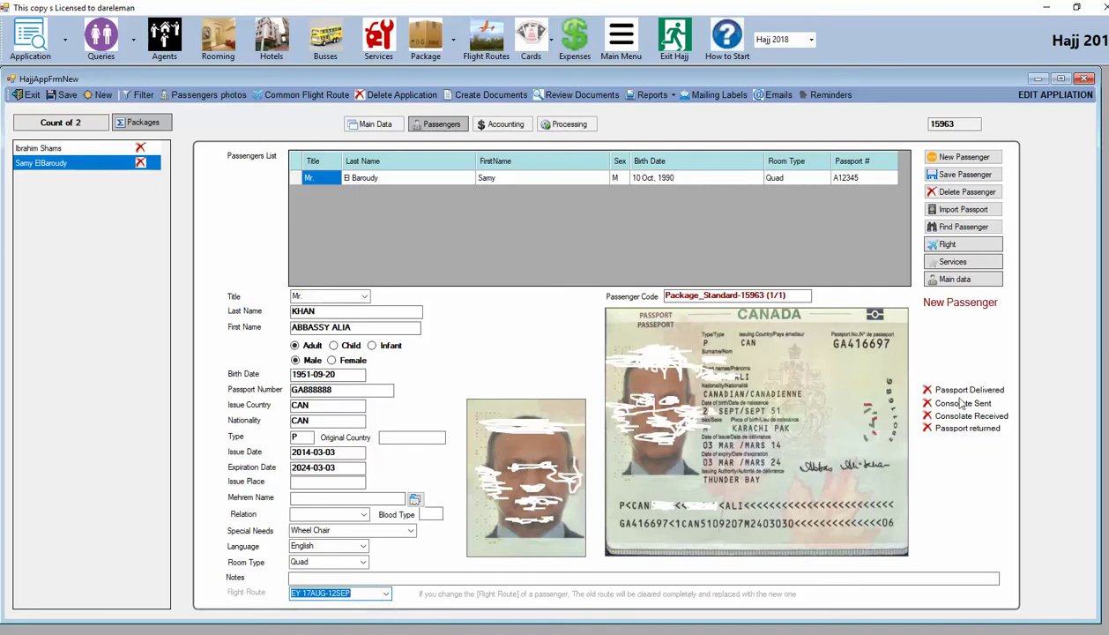
{"action": "left_click", "coordinate": [965, 177]}
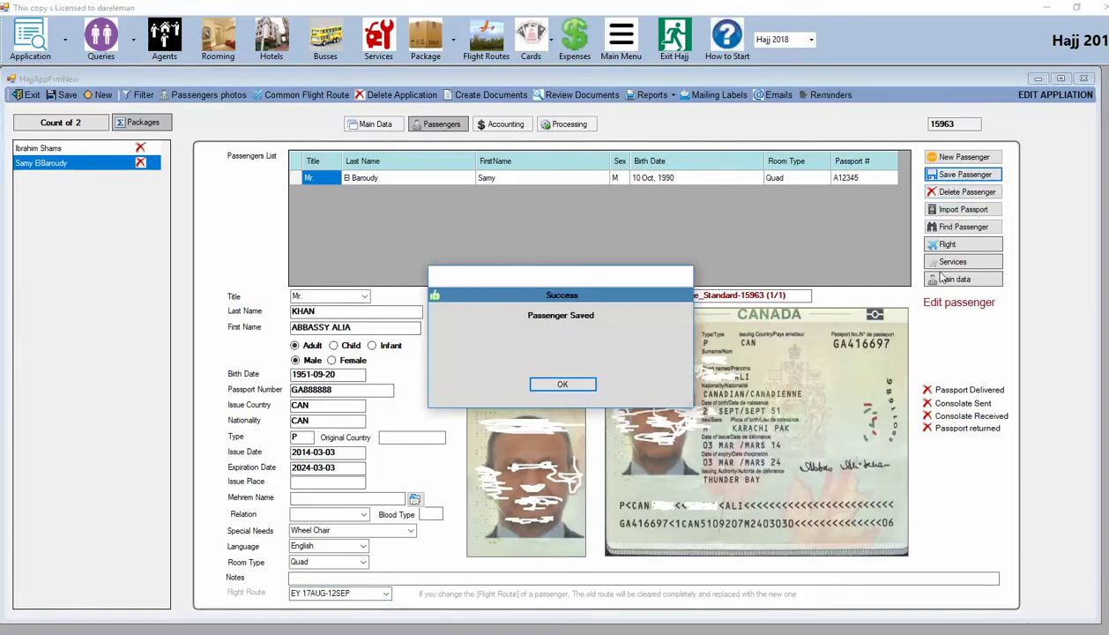
{"action": "left_click", "coordinate": [562, 384]}
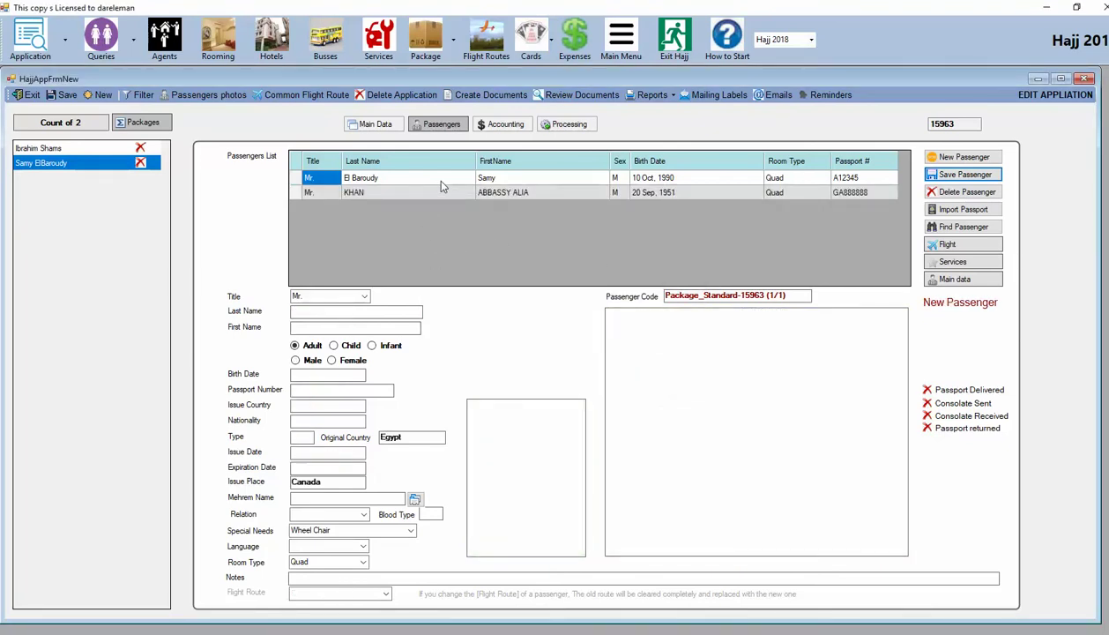
Step: Review the saved details of both passengers in the passengers list
{"action": "left_click", "coordinate": [293, 179]}
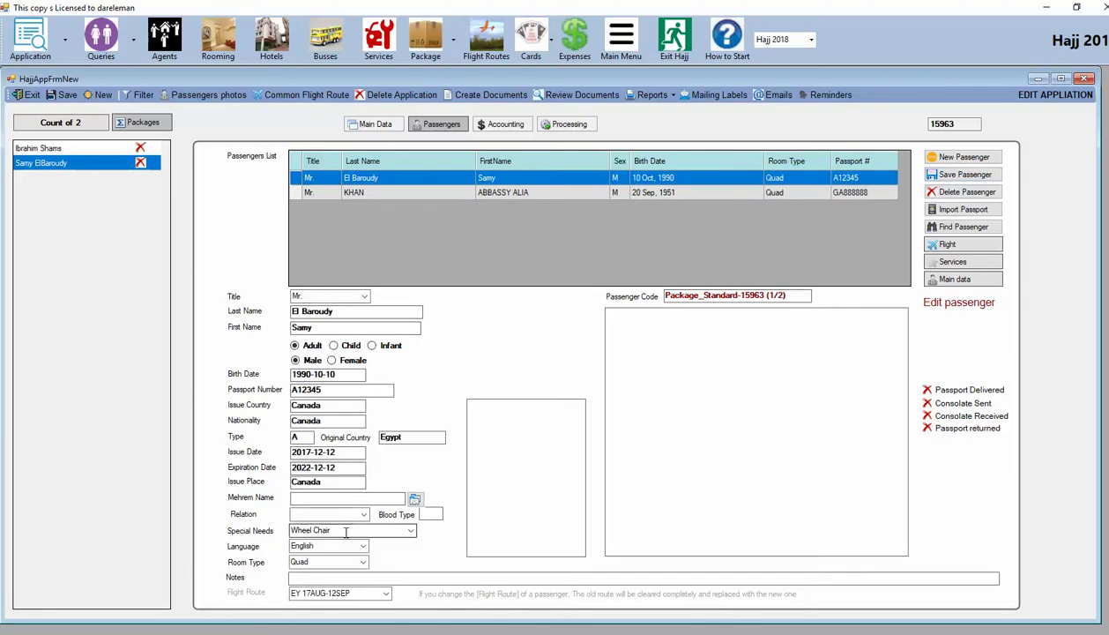
{"action": "left_click", "coordinate": [296, 194]}
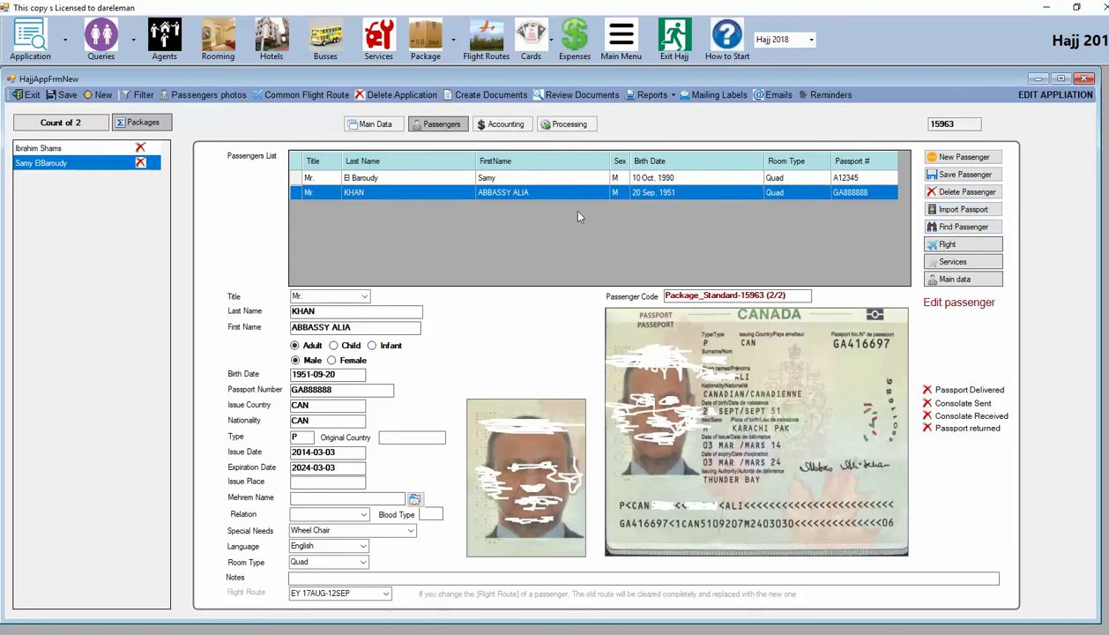
{"action": "left_click", "coordinate": [963, 157]}
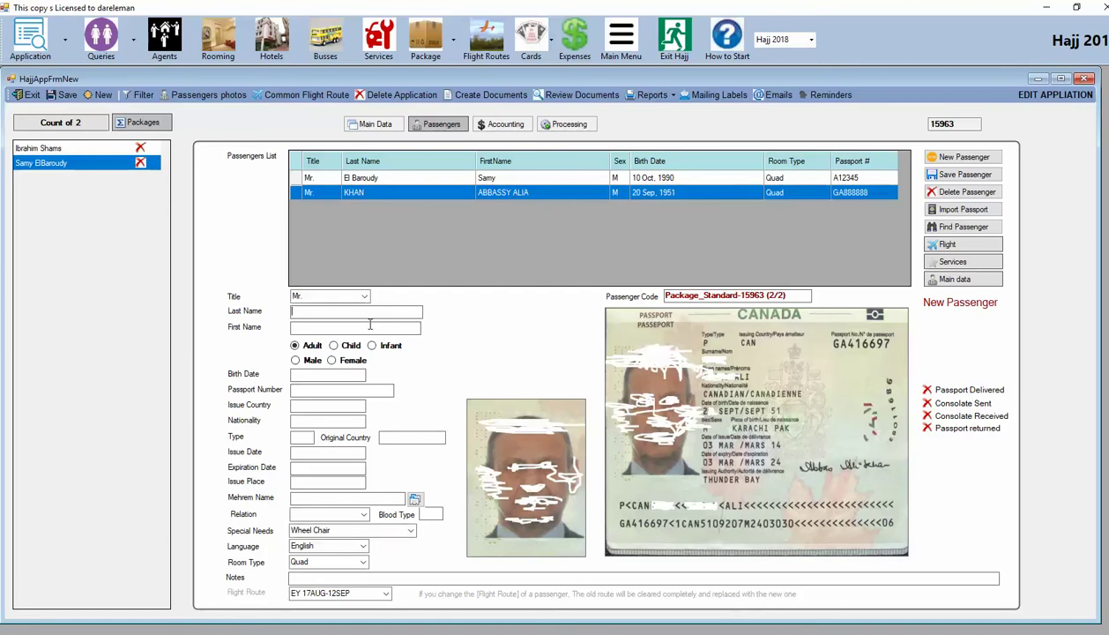
{"action": "left_click", "coordinate": [291, 178]}
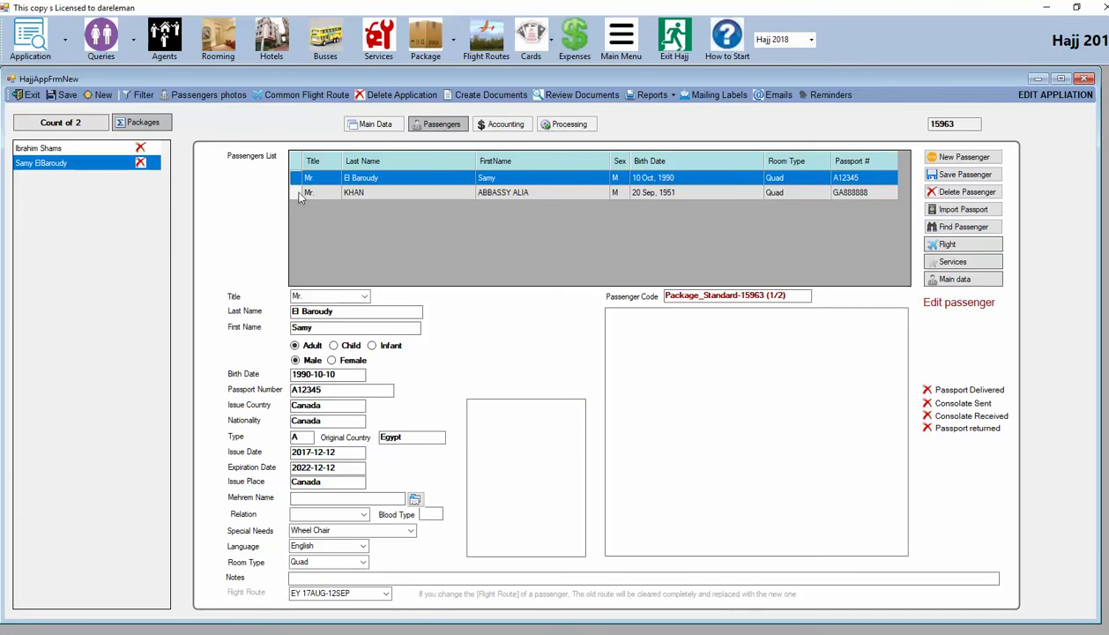
Step: Start another new passenger and load the Mrs. record from an unfiltered search of existing passengers
{"action": "left_click", "coordinate": [964, 158]}
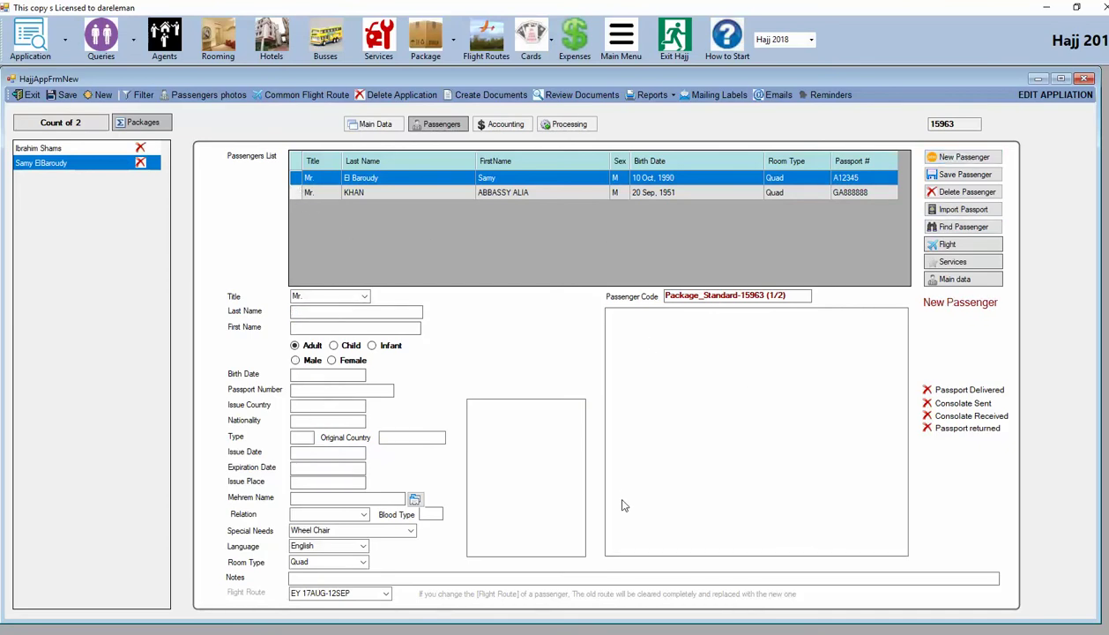
{"action": "left_click", "coordinate": [963, 228]}
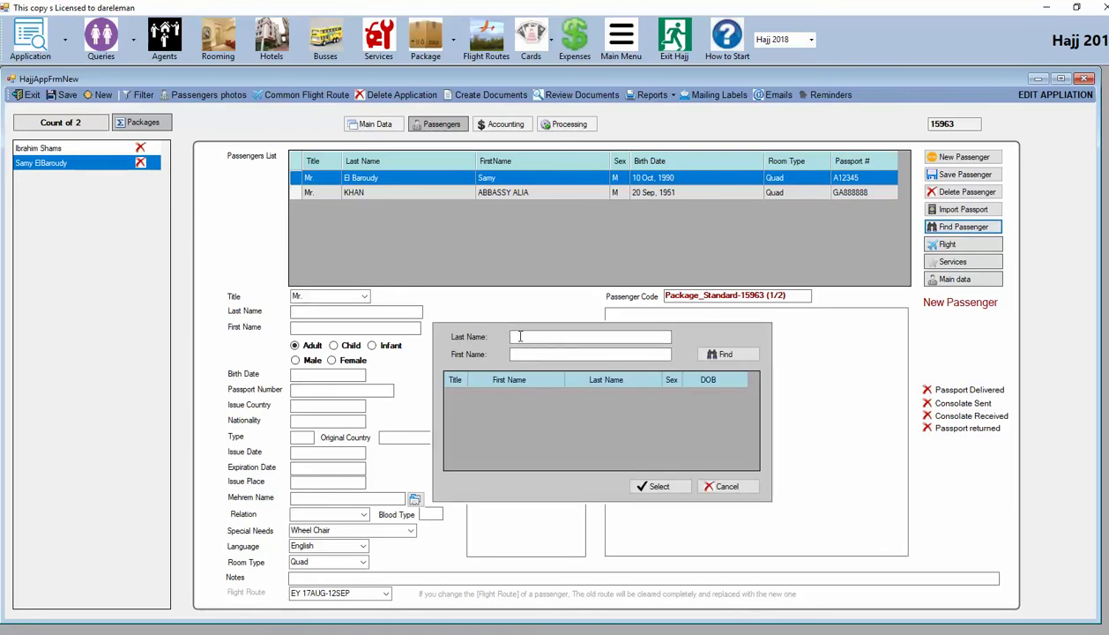
{"action": "left_click", "coordinate": [731, 357]}
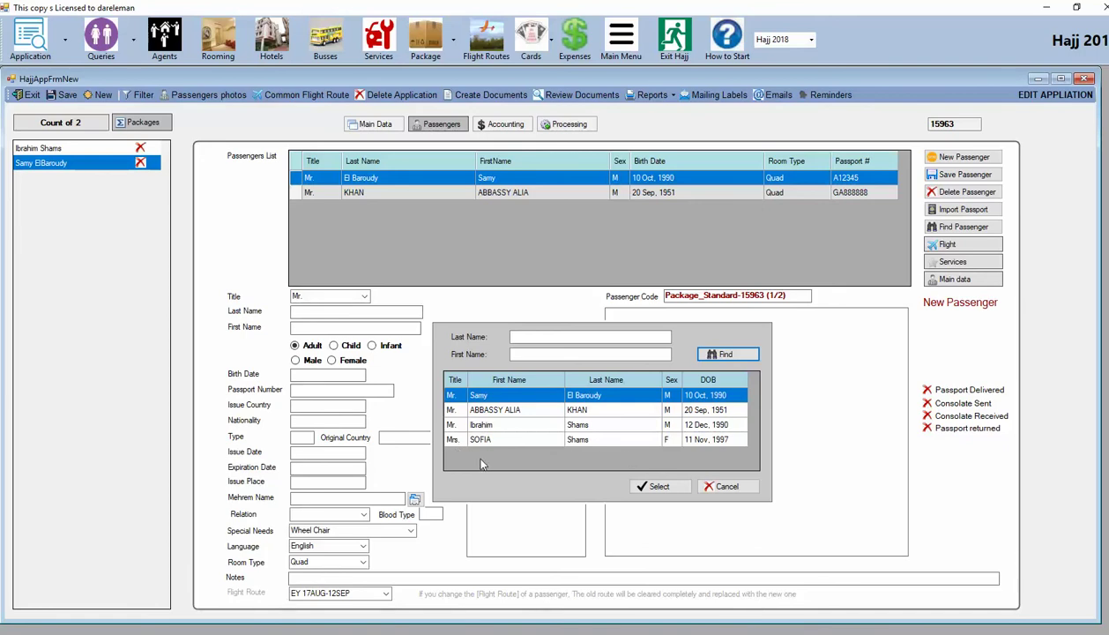
{"action": "left_click", "coordinate": [449, 441]}
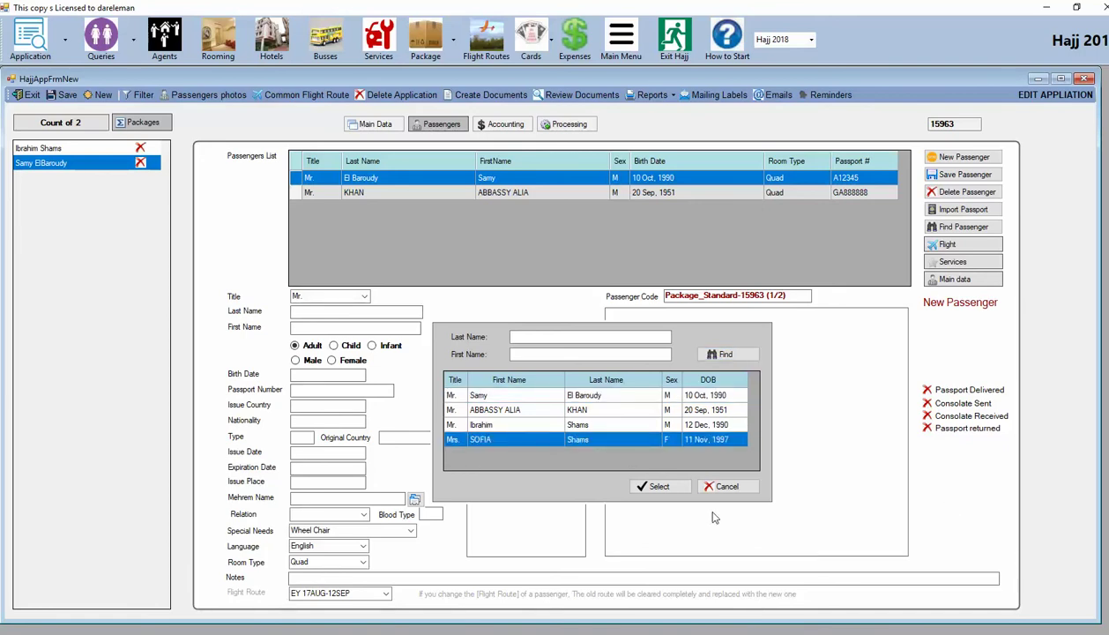
{"action": "left_click", "coordinate": [660, 487]}
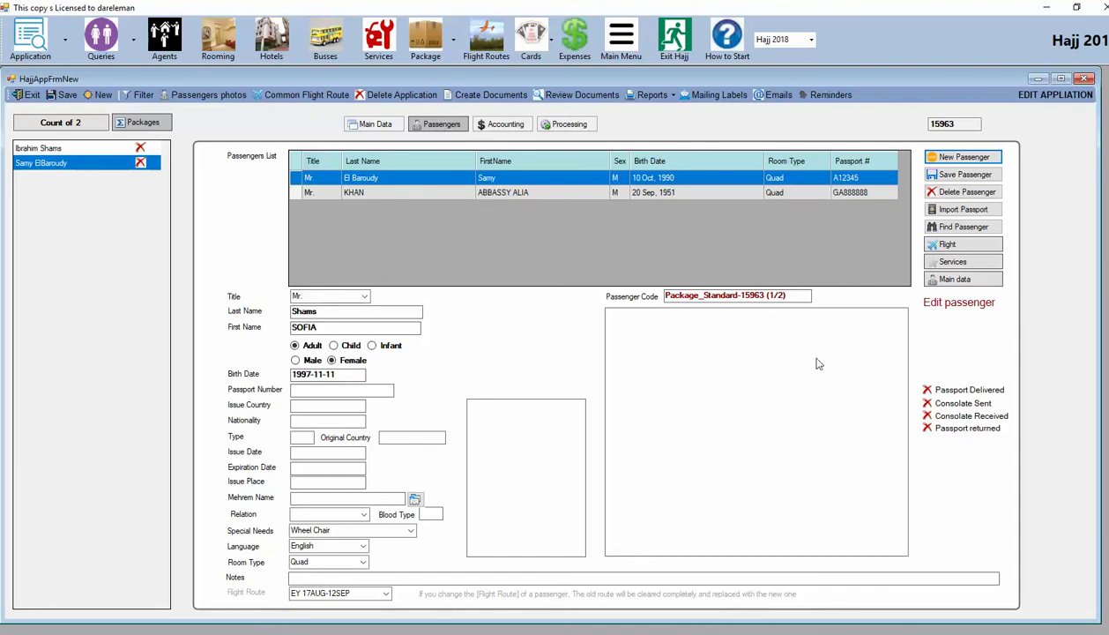
Step: Review the second passenger's flight segments and services, and check the application's main data and status summary
{"action": "left_click", "coordinate": [296, 193]}
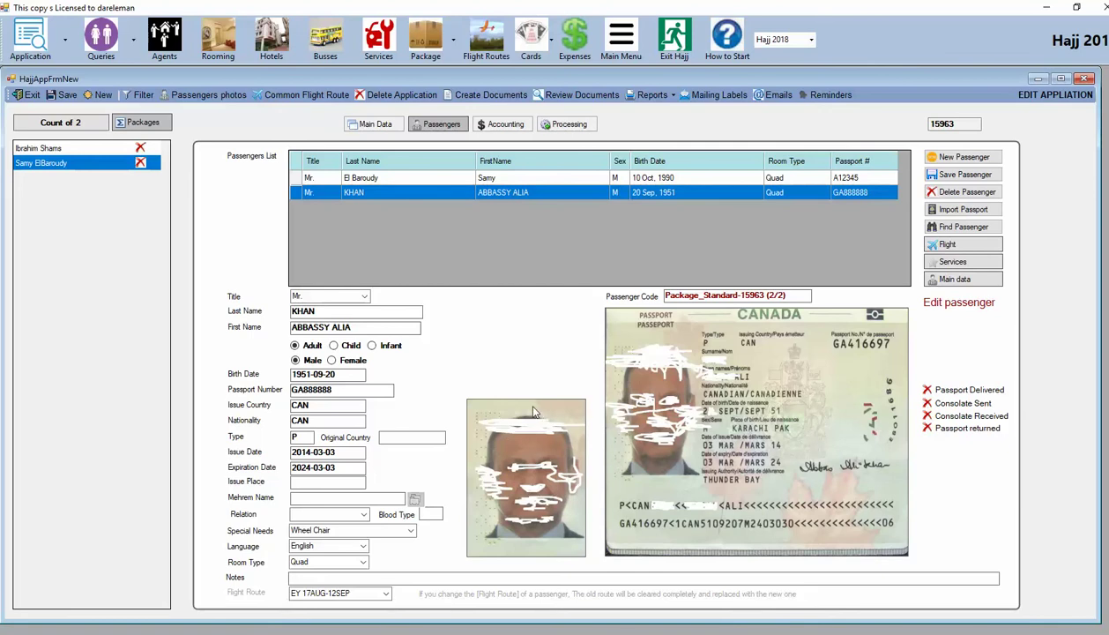
{"action": "left_click", "coordinate": [964, 247]}
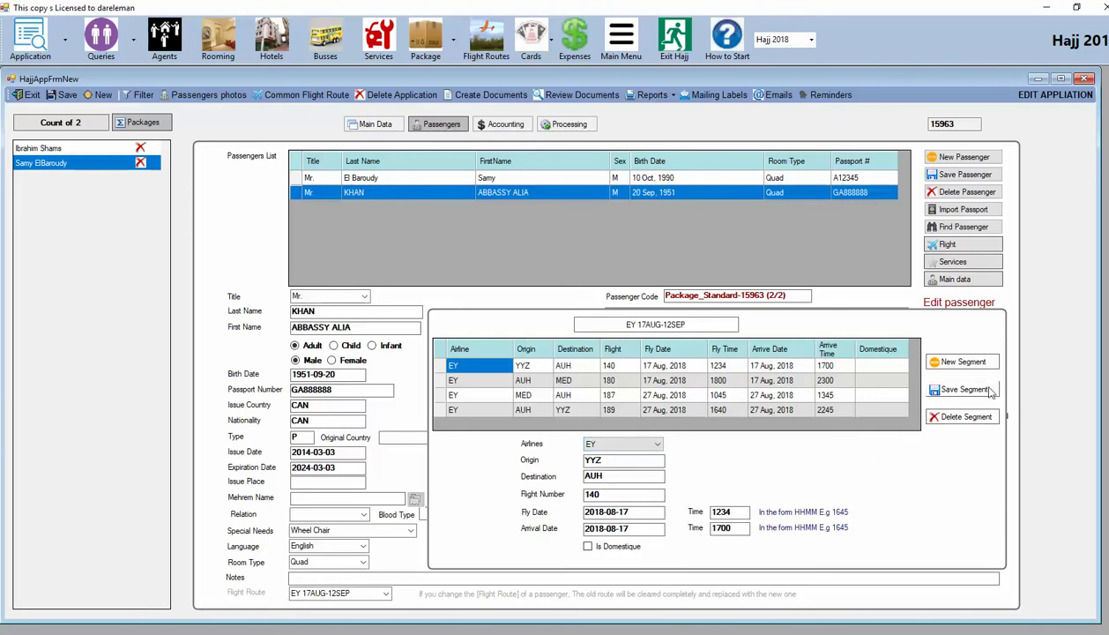
{"action": "left_click", "coordinate": [444, 382]}
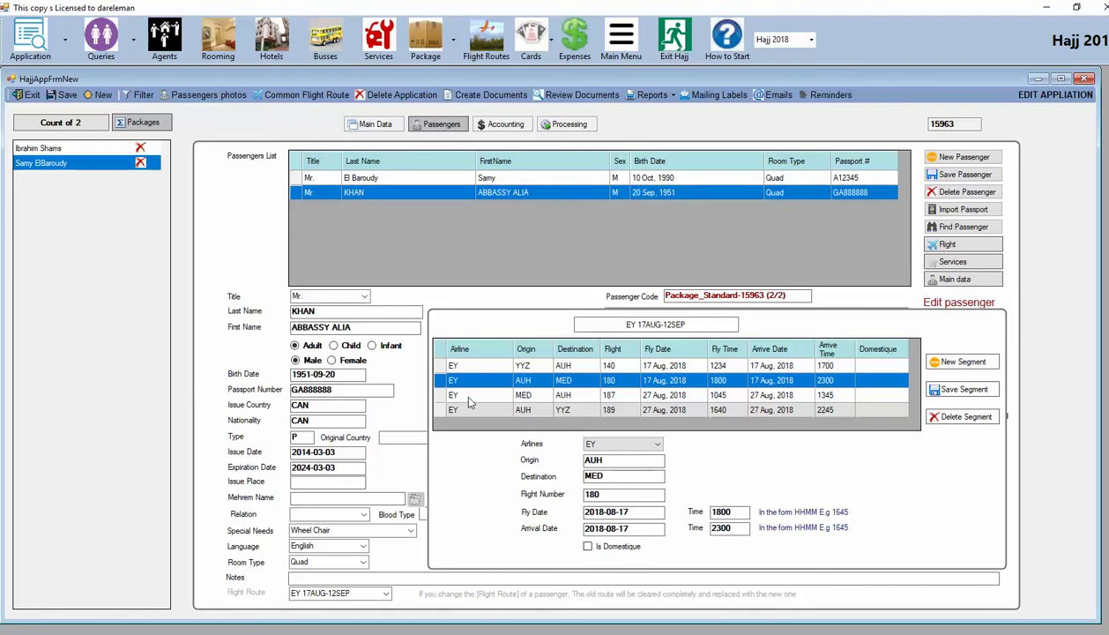
{"action": "left_click", "coordinate": [963, 264]}
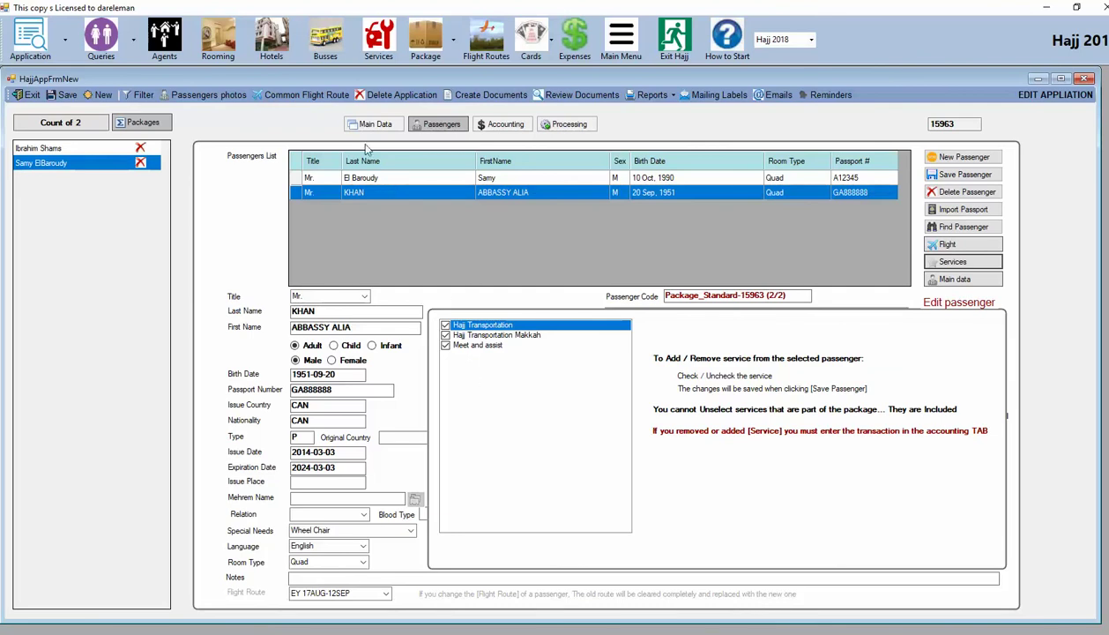
{"action": "left_click", "coordinate": [354, 123]}
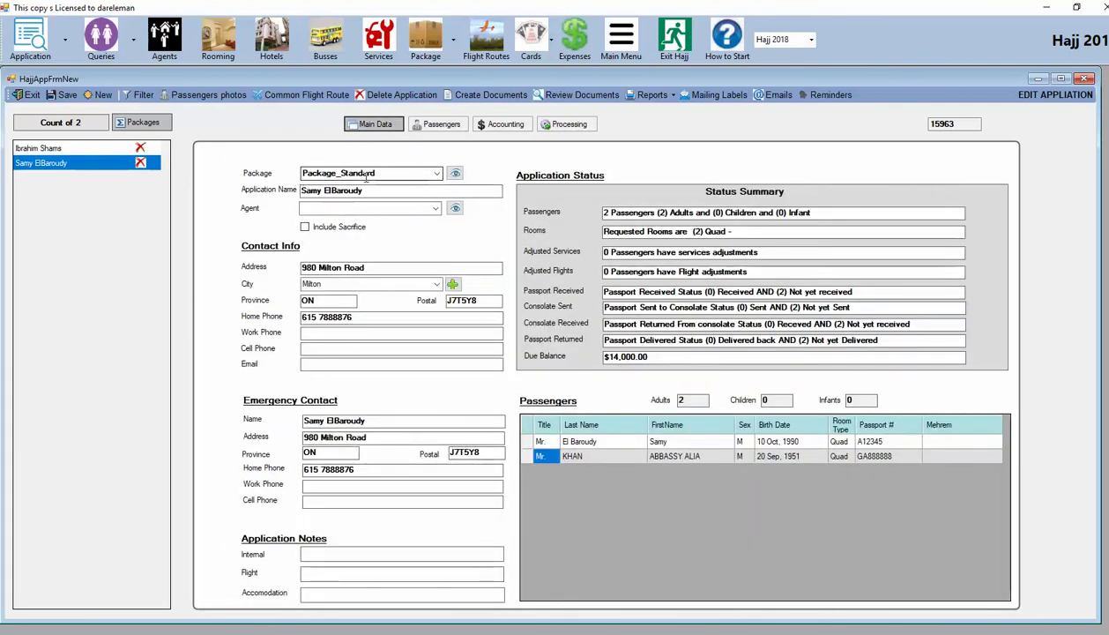
Step: Try to unselect the Hajj Transportation services for the second passenger and save the passenger
{"action": "left_click", "coordinate": [449, 125]}
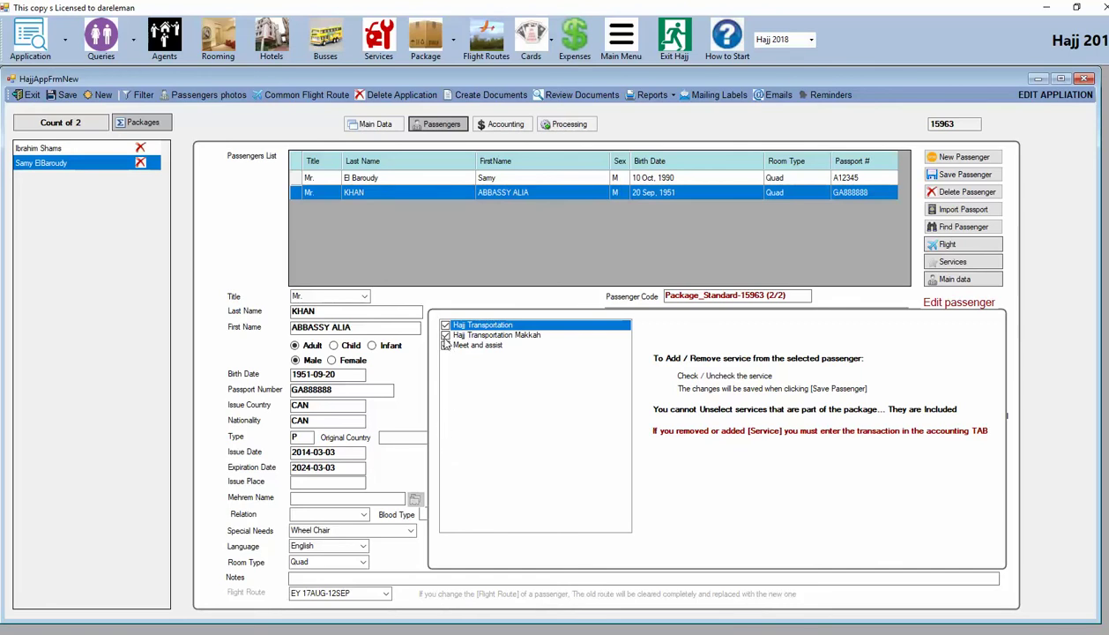
{"action": "left_click", "coordinate": [445, 325]}
{"action": "left_click", "coordinate": [454, 335]}
{"action": "left_click", "coordinate": [453, 325]}
{"action": "left_click", "coordinate": [445, 326]}
{"action": "left_click", "coordinate": [975, 174]}
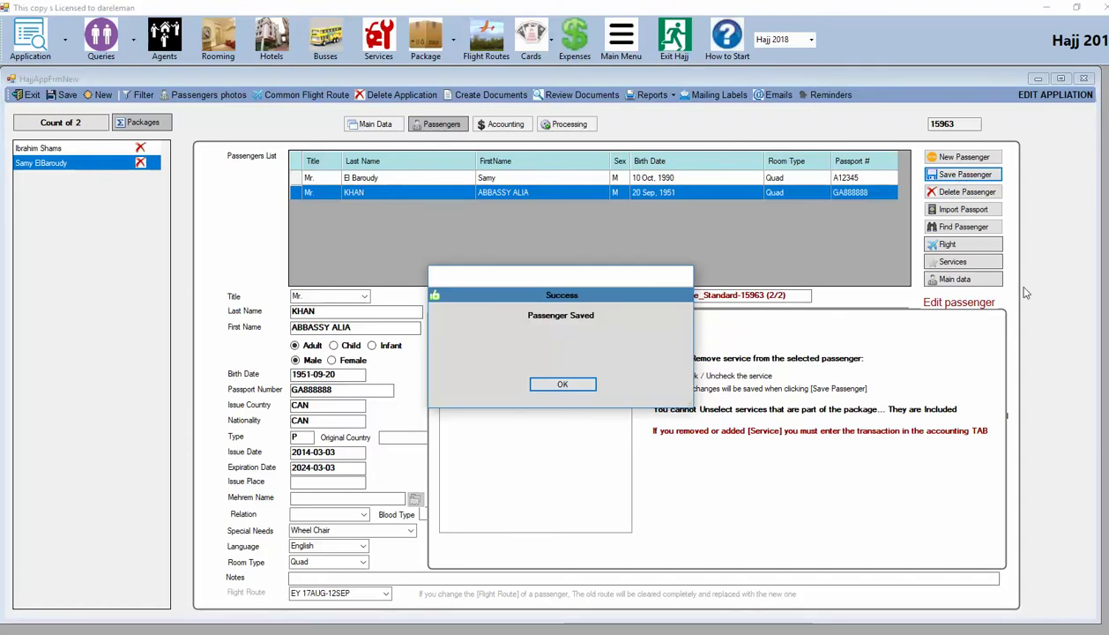
{"action": "left_click", "coordinate": [562, 385]}
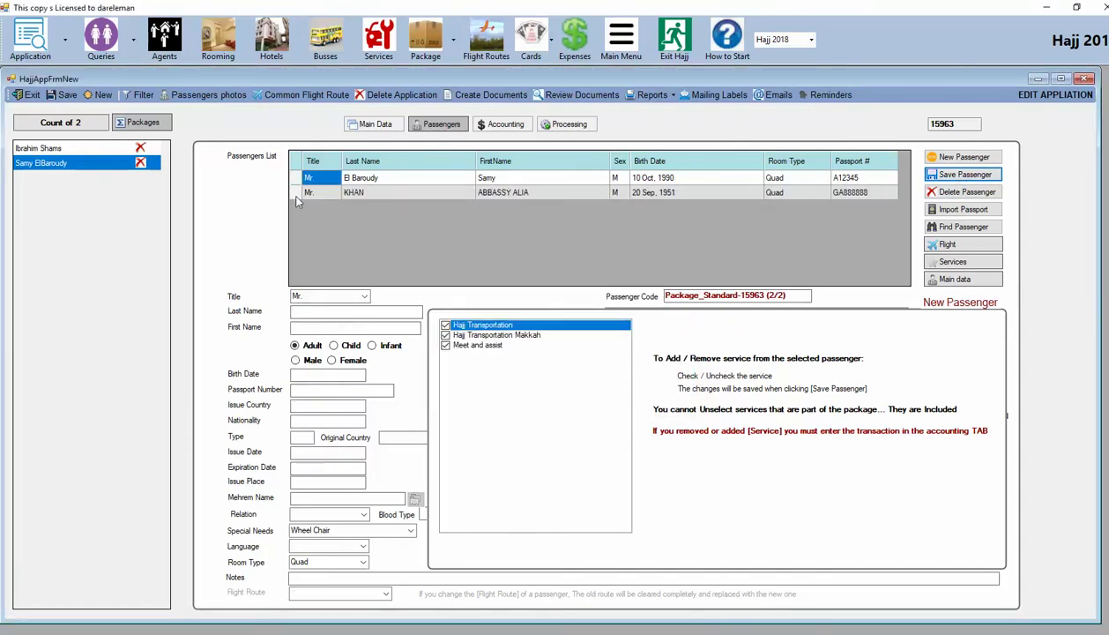
Step: Recheck the second passenger's services and details, and review the application's main data and accounting transactions
{"action": "left_click", "coordinate": [332, 193]}
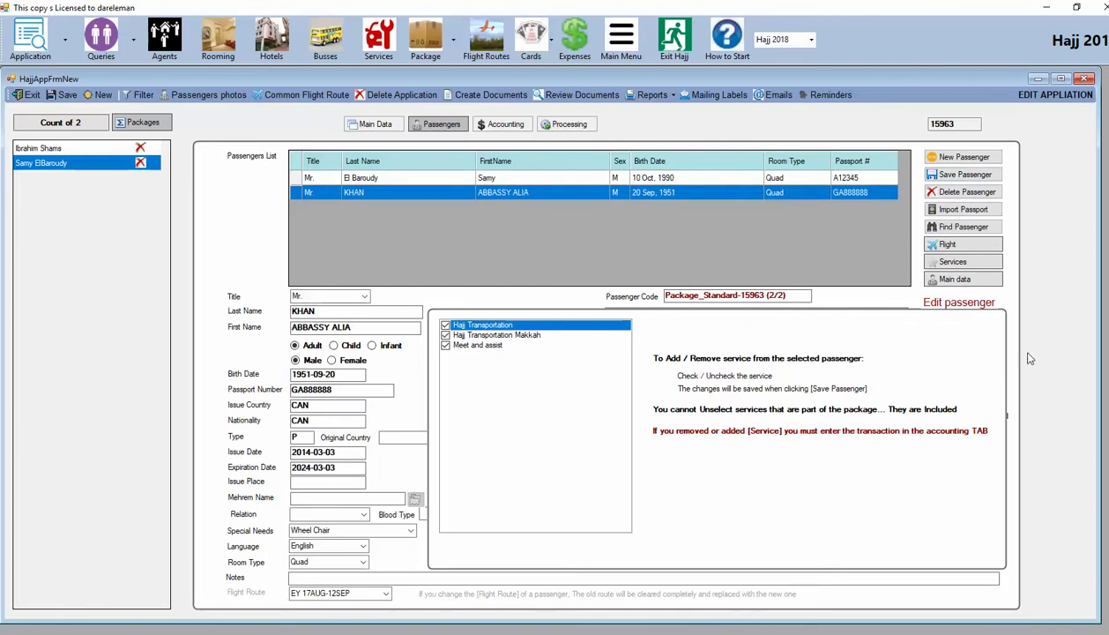
{"action": "left_click", "coordinate": [953, 279]}
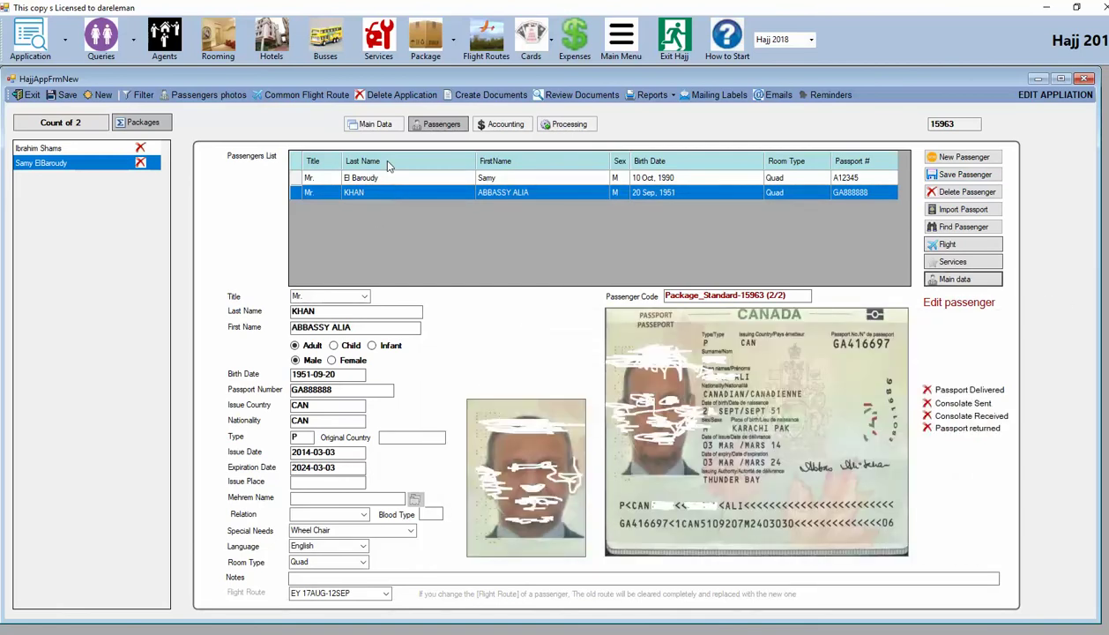
{"action": "left_click", "coordinate": [375, 124]}
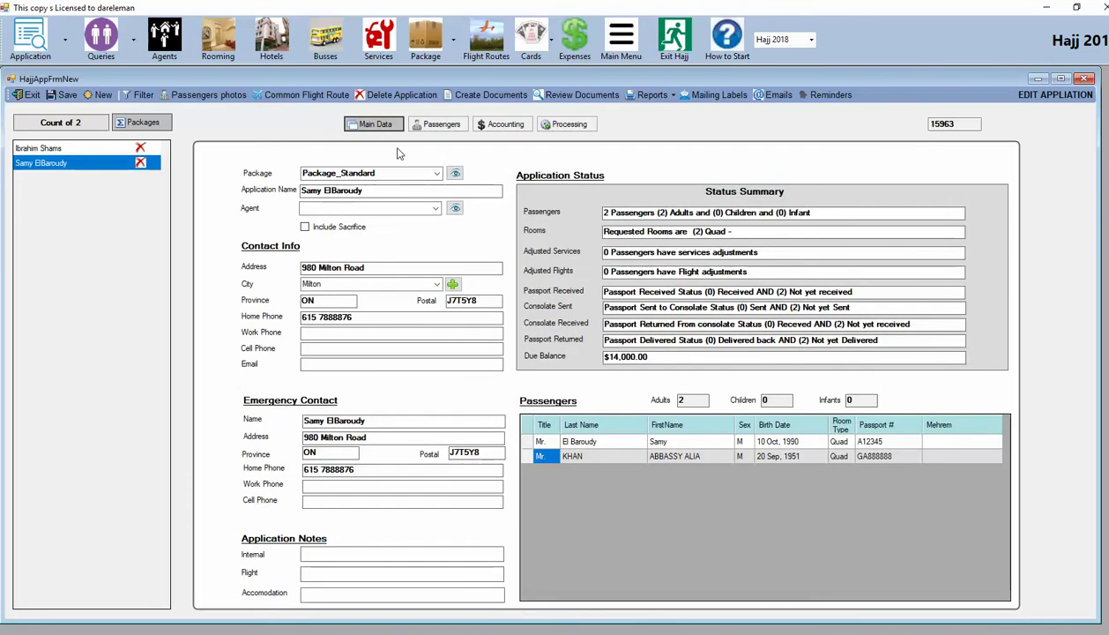
{"action": "left_click", "coordinate": [515, 126]}
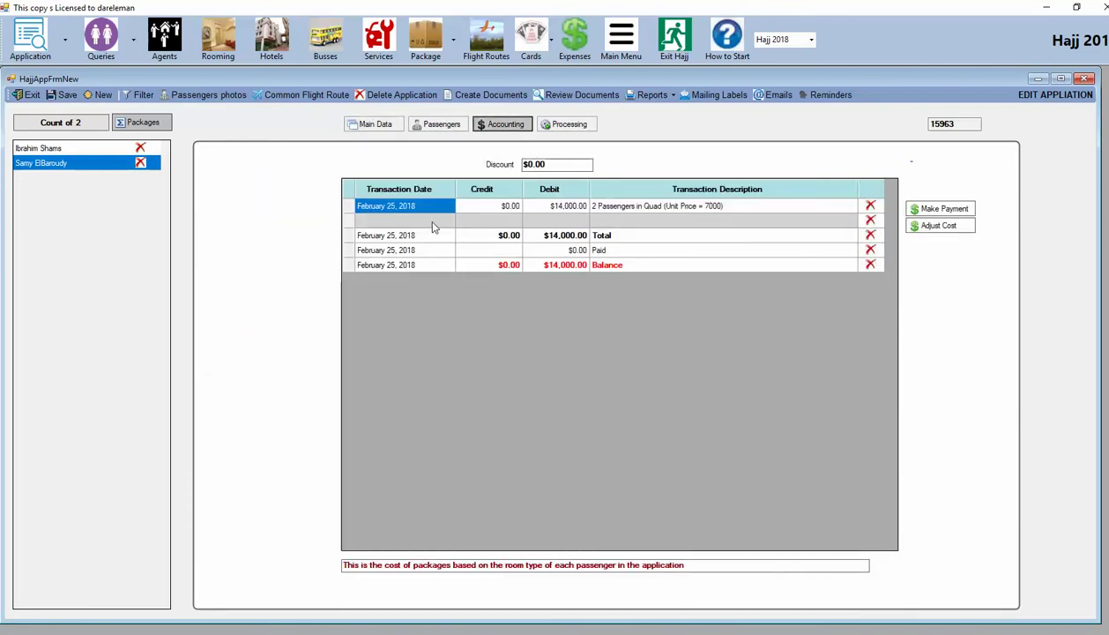